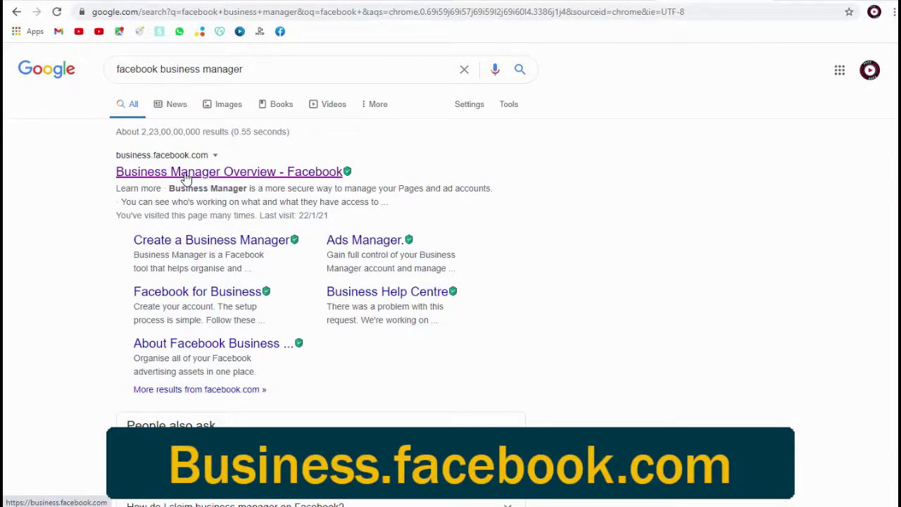
Step: From Business Manager, go through Ads Manager to the Events Manager Data sources page
{"action": "left_click", "coordinate": [187, 176]}
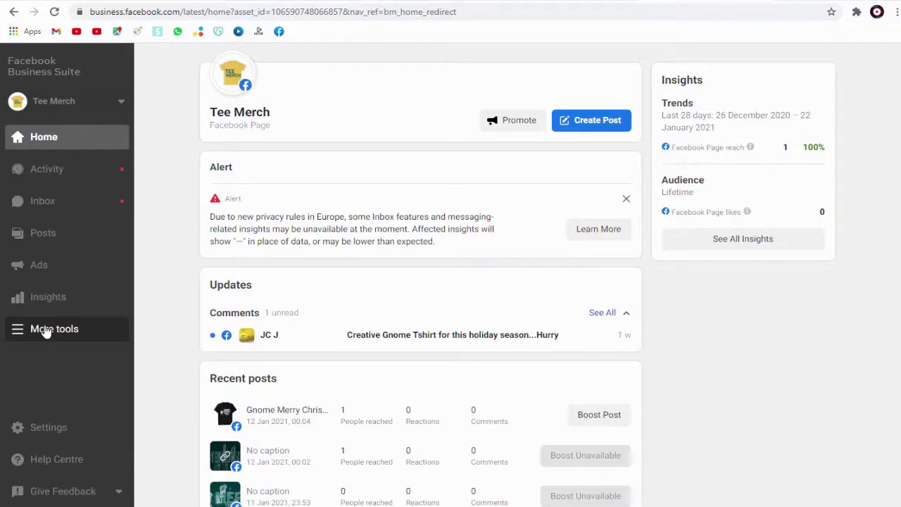
{"action": "left_click", "coordinate": [45, 331]}
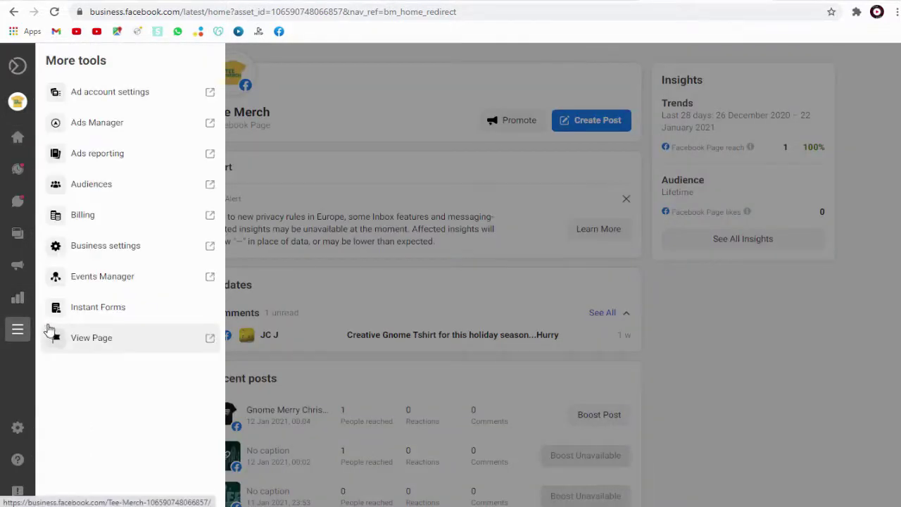
{"action": "left_click", "coordinate": [83, 123]}
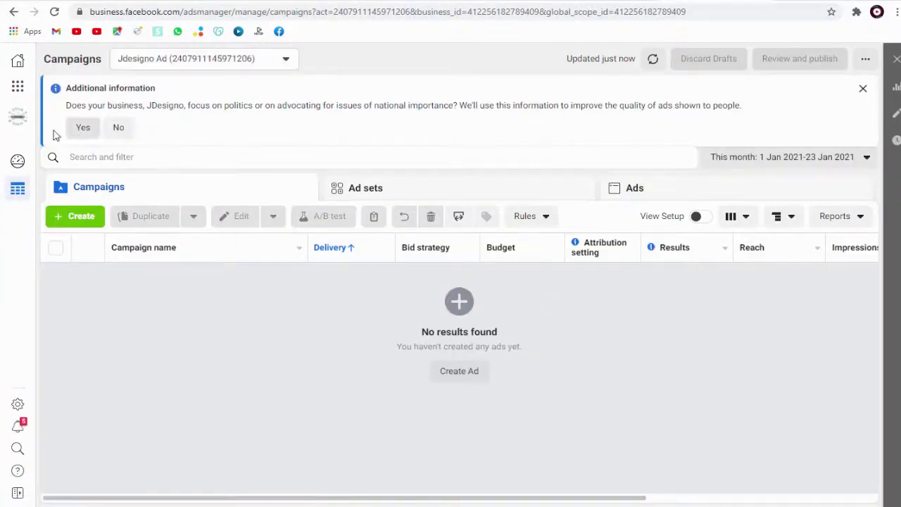
{"action": "left_click", "coordinate": [18, 88]}
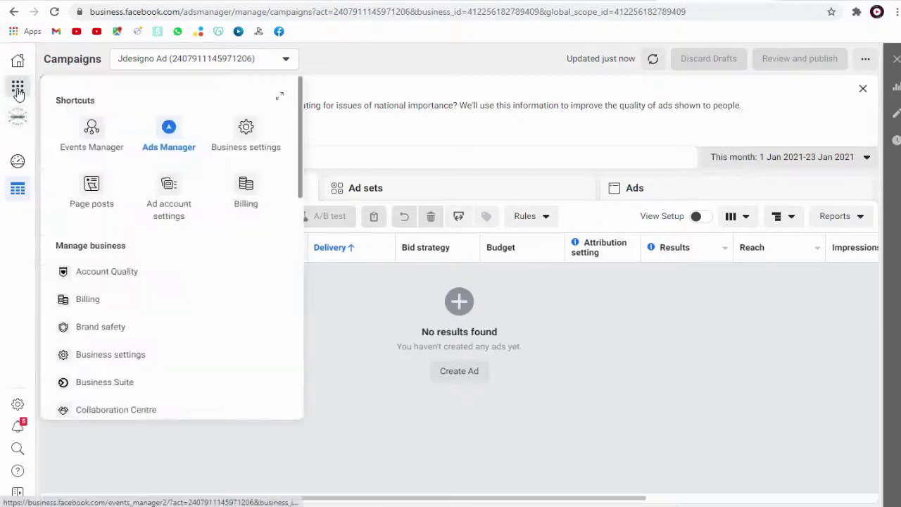
{"action": "left_click", "coordinate": [91, 134]}
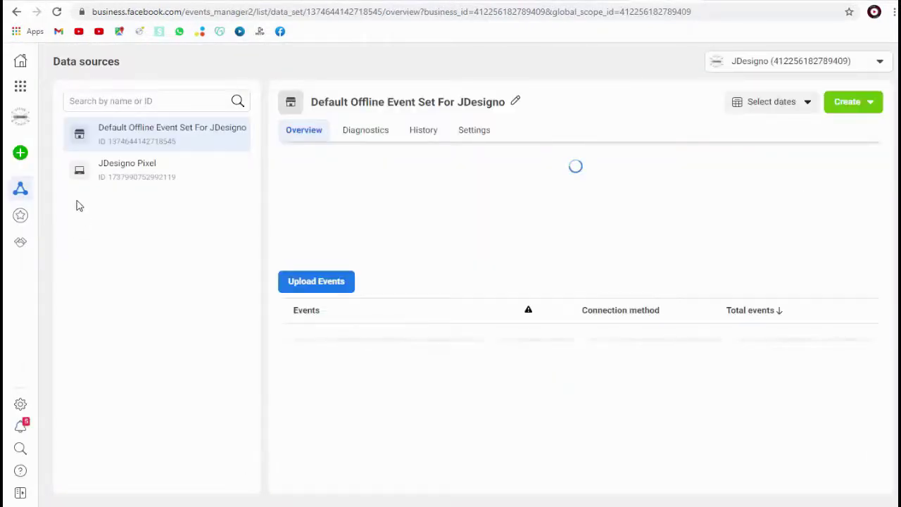
{"action": "mouse_move", "coordinate": [23, 156]}
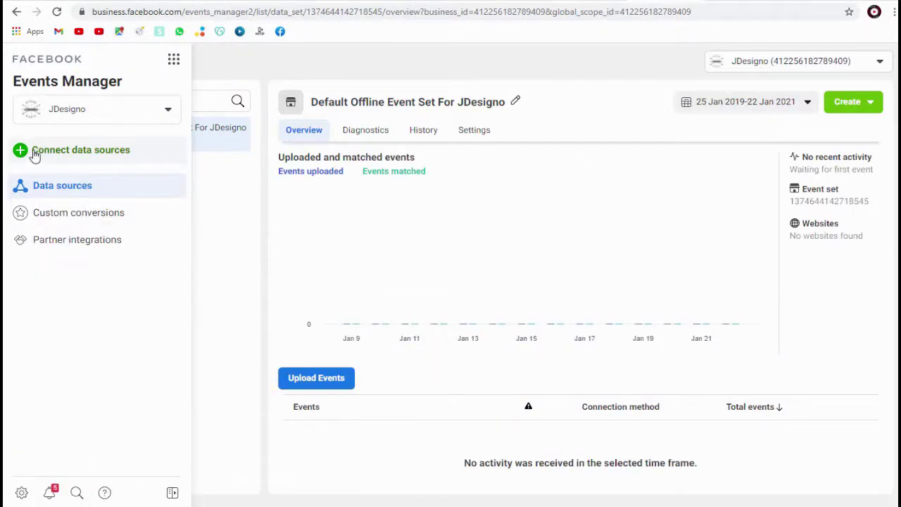
Step: Connect a new Web data source and pick Facebook pixel as the connection method
{"action": "left_click", "coordinate": [35, 150]}
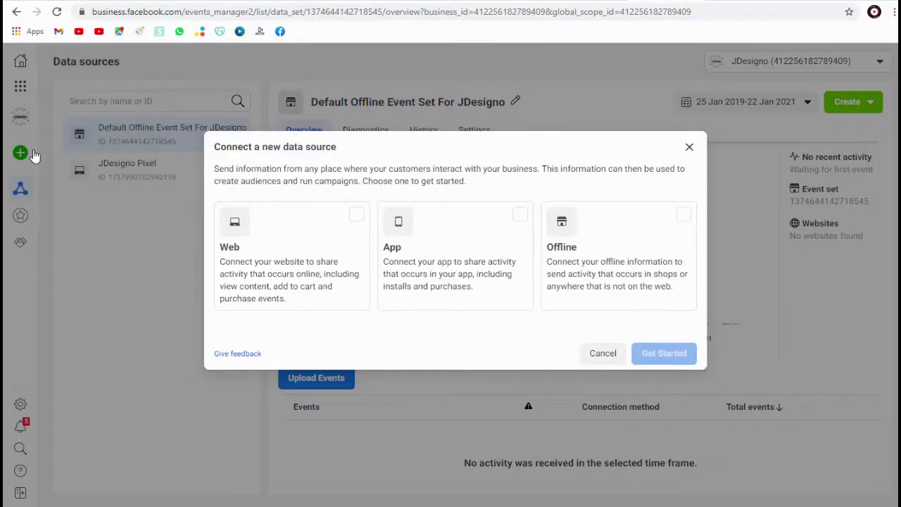
{"action": "left_click_drag", "start_coordinate": [227, 150], "coordinate": [337, 148]}
{"action": "left_click", "coordinate": [365, 153]}
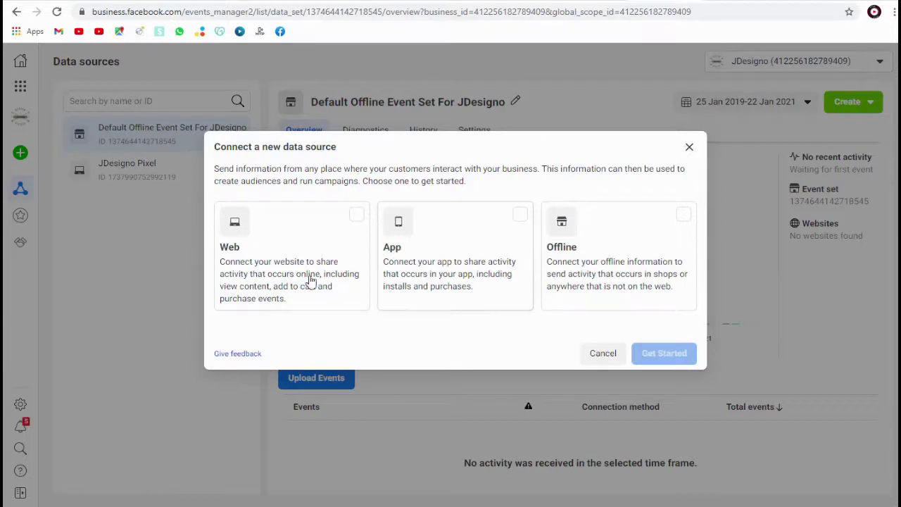
{"action": "left_click", "coordinate": [261, 274]}
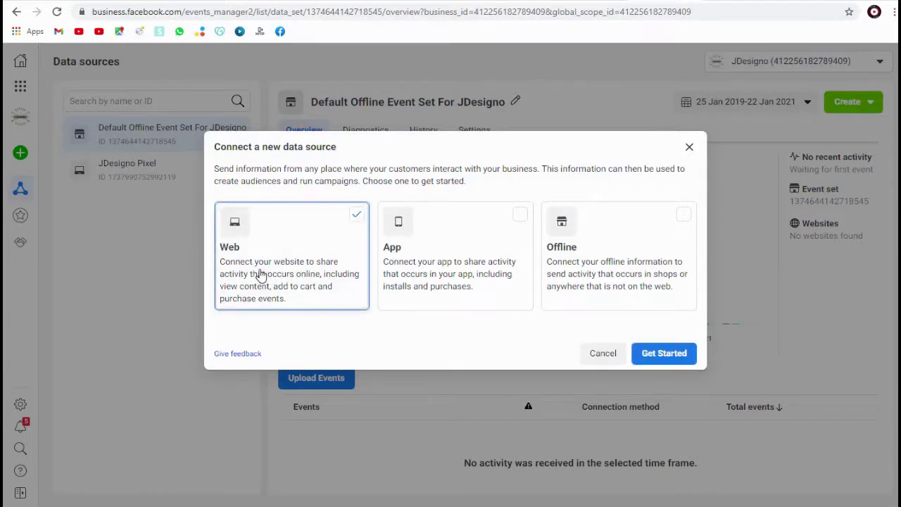
{"action": "left_click", "coordinate": [663, 353]}
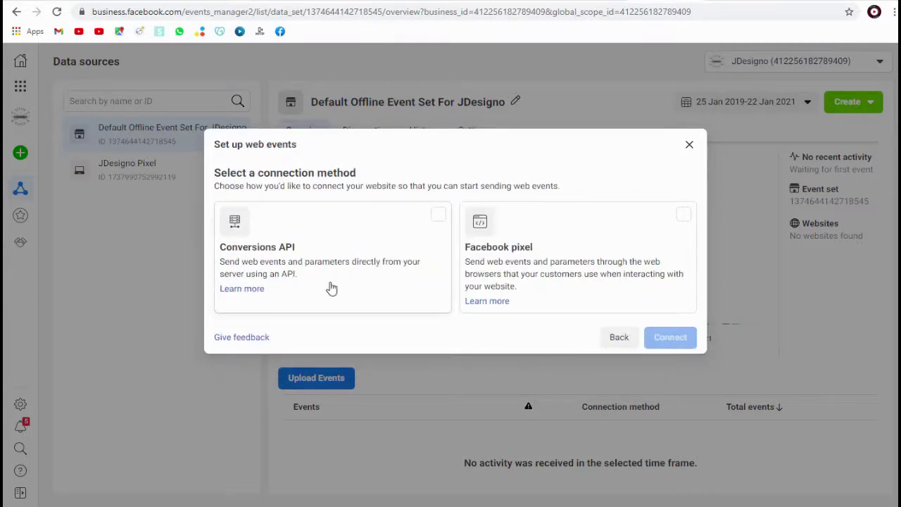
{"action": "left_click", "coordinate": [515, 292]}
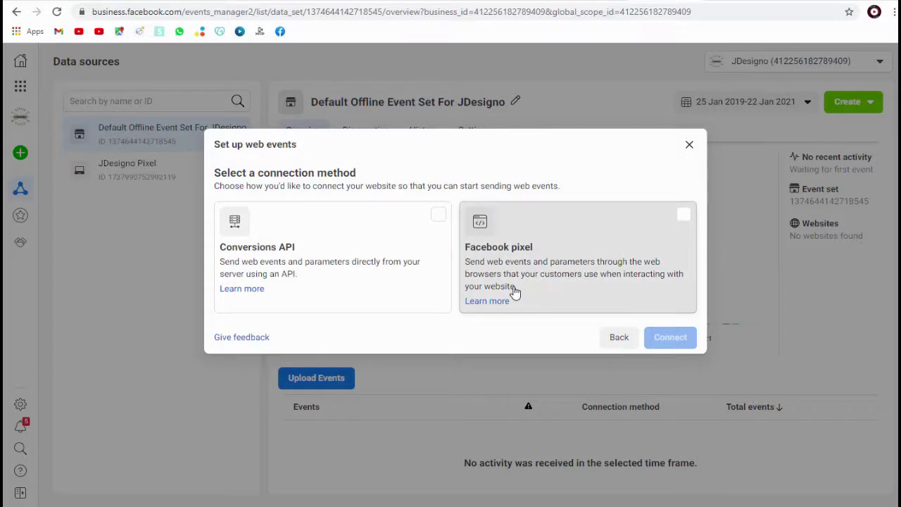
{"action": "left_click", "coordinate": [514, 291]}
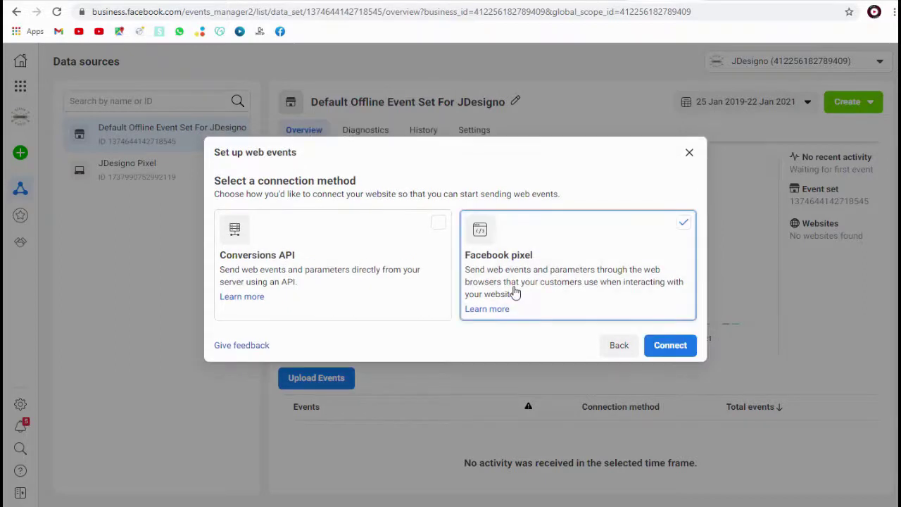
Step: Create a pixel named 'Design FB Pixel', leaving the optional website URL blank
{"action": "left_click", "coordinate": [669, 345]}
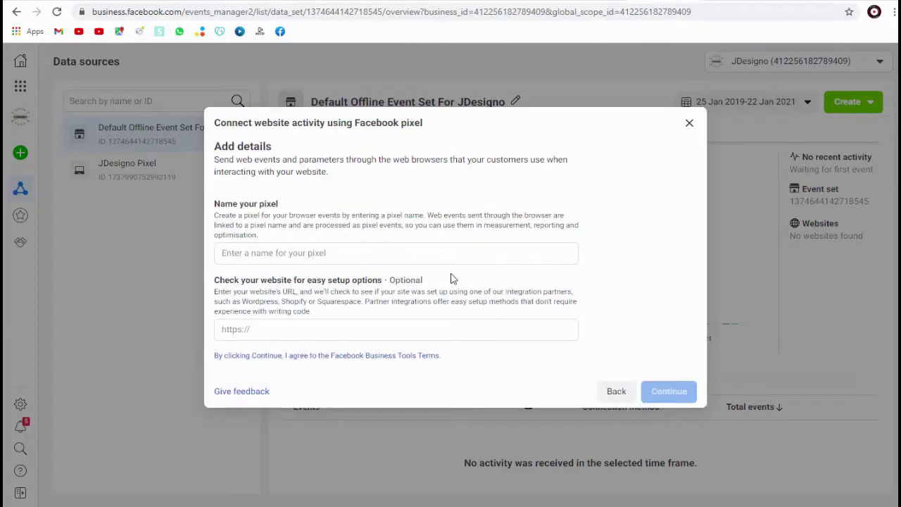
{"action": "left_click", "coordinate": [327, 253]}
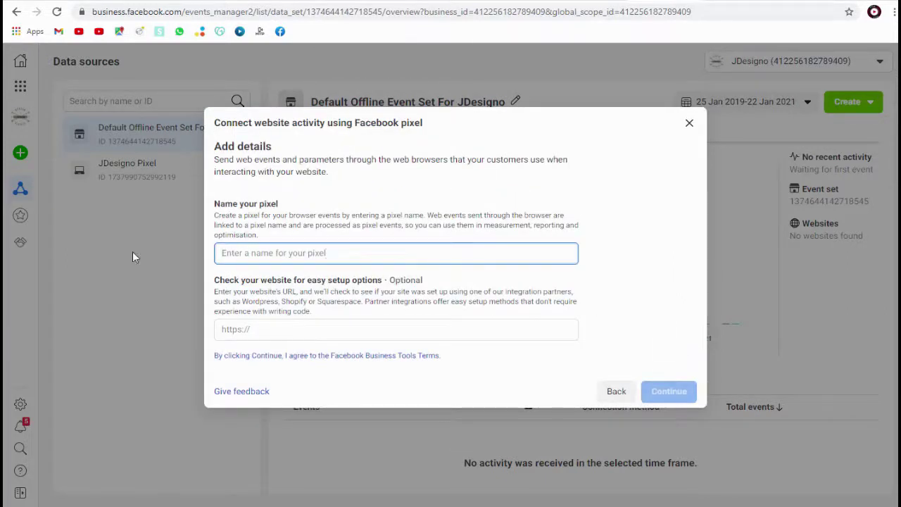
{"action": "type", "text": "Design F"}
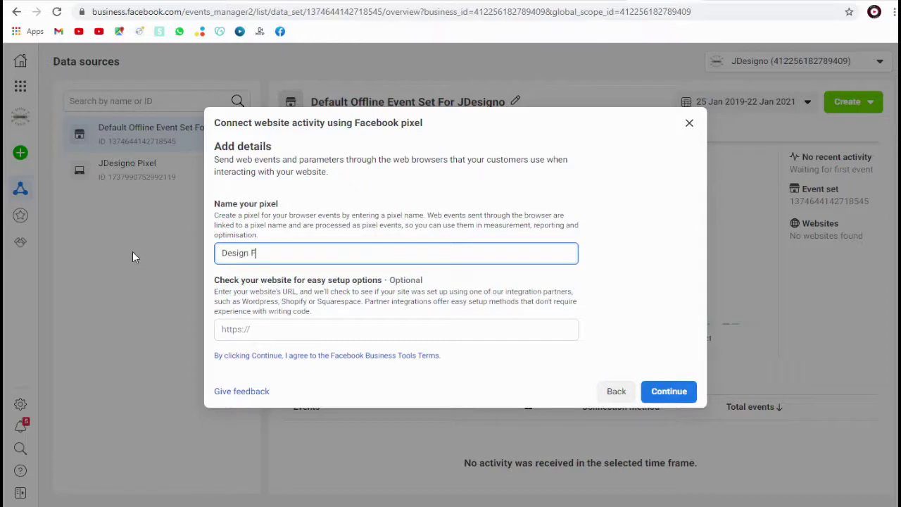
{"action": "type", "text": "B Pixel"}
{"action": "left_click_drag", "start_coordinate": [389, 281], "coordinate": [428, 283]}
{"action": "left_click", "coordinate": [438, 284]}
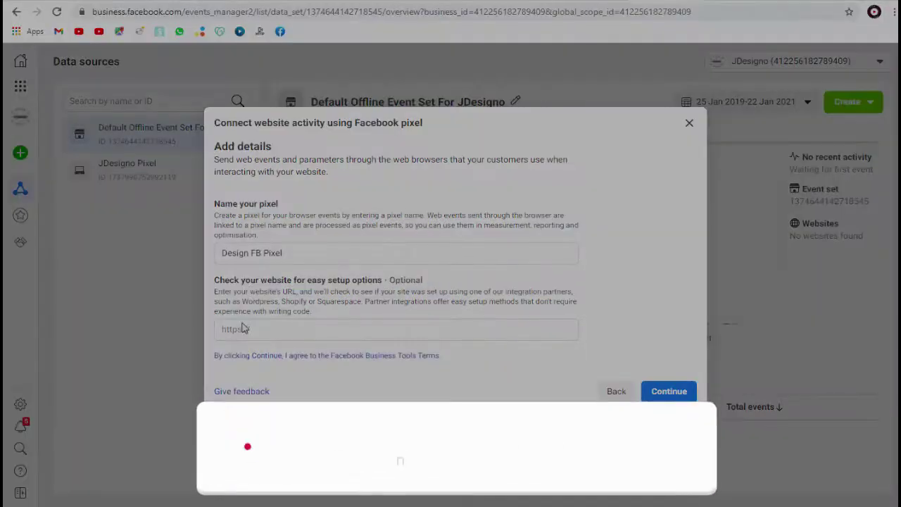
{"action": "left_click", "coordinate": [528, 329]}
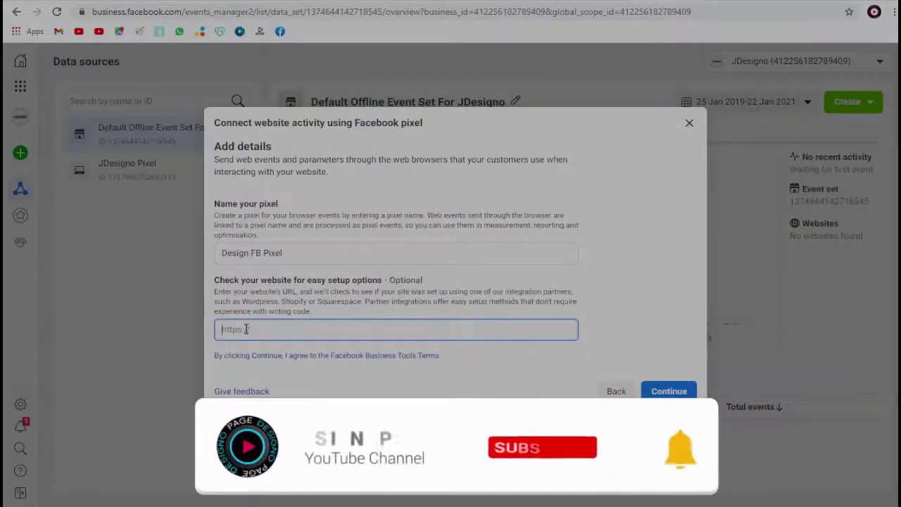
{"action": "left_click", "coordinate": [662, 392]}
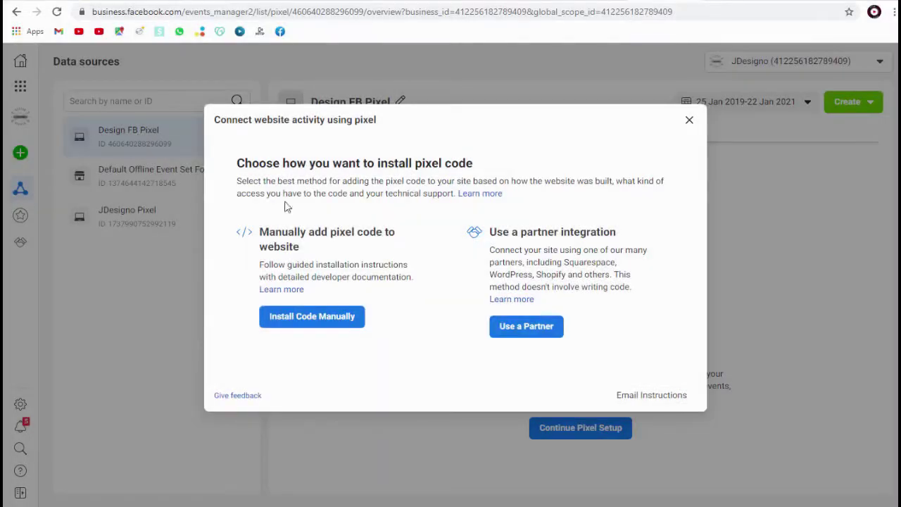
Step: Browse the partner integrations list, then return to the manual-versus-partner install choice
{"action": "left_click_drag", "start_coordinate": [240, 162], "coordinate": [504, 165]}
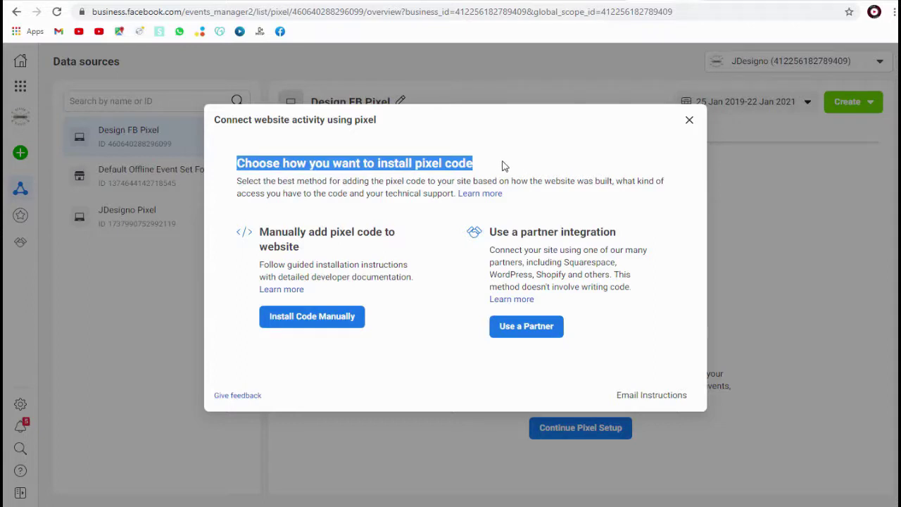
{"action": "left_click", "coordinate": [514, 164]}
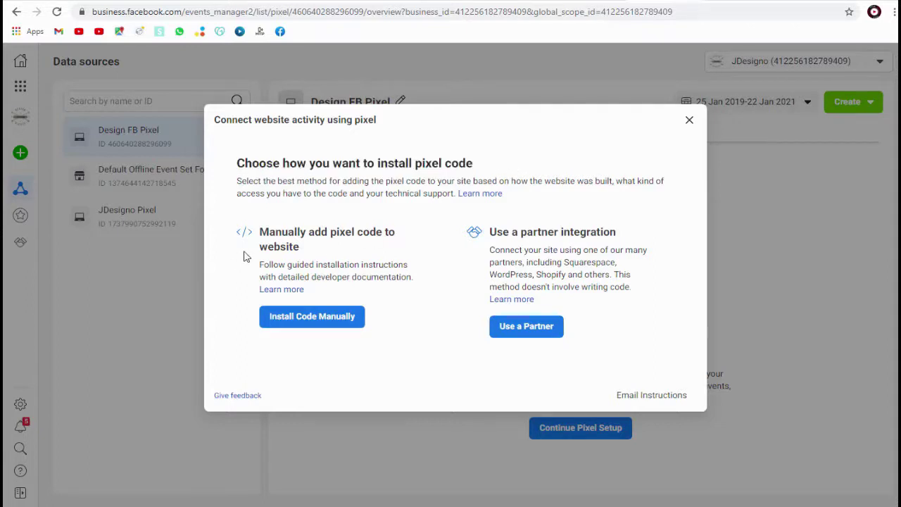
{"action": "left_click_drag", "start_coordinate": [259, 231], "coordinate": [337, 249]}
{"action": "left_click", "coordinate": [341, 252]}
{"action": "left_click", "coordinate": [539, 329]}
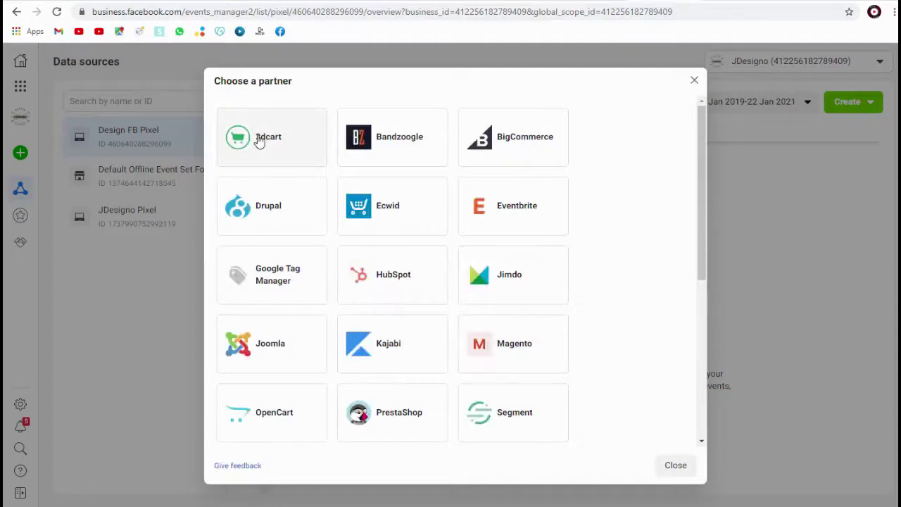
{"action": "scroll", "coordinate": [310, 299], "scroll_direction": "down", "scroll_amount": 3}
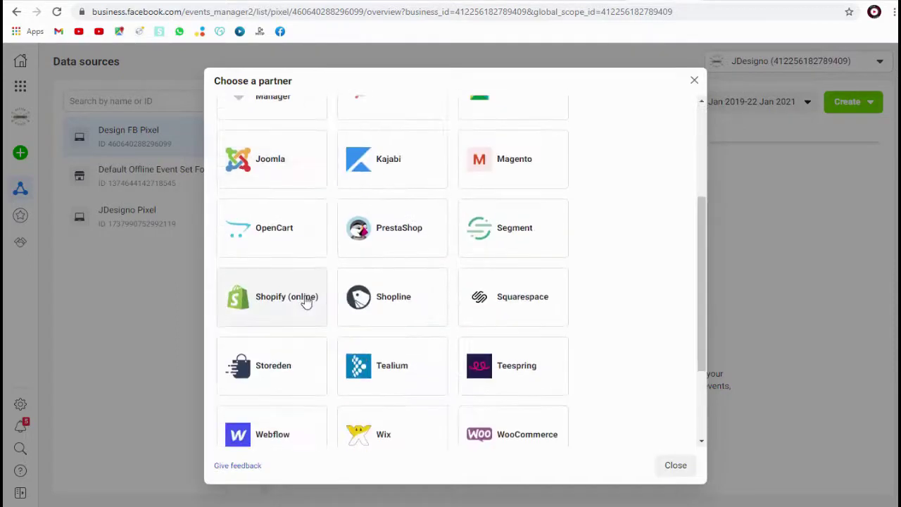
{"action": "scroll", "coordinate": [306, 301], "scroll_direction": "down", "scroll_amount": 2}
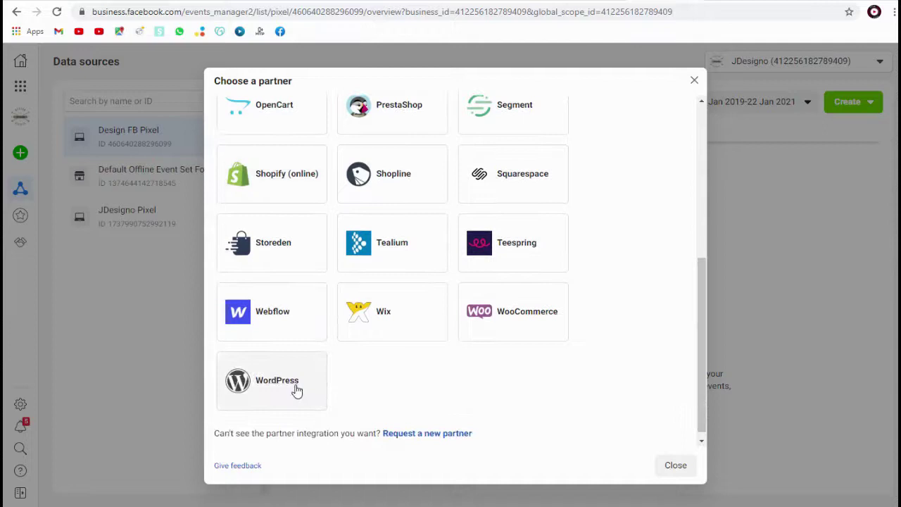
{"action": "left_click", "coordinate": [675, 464]}
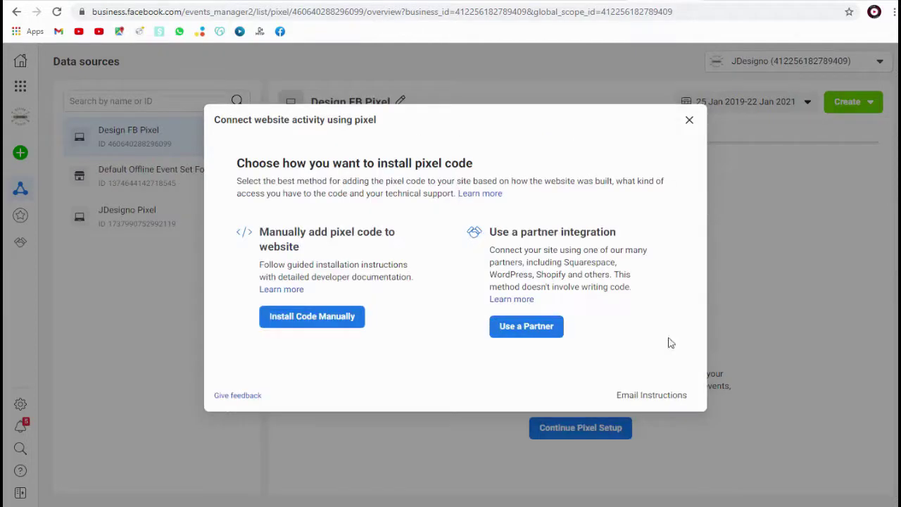
Step: Choose manual installation of the pixel base code, which goes just above the </head> tag
{"action": "left_click", "coordinate": [314, 318]}
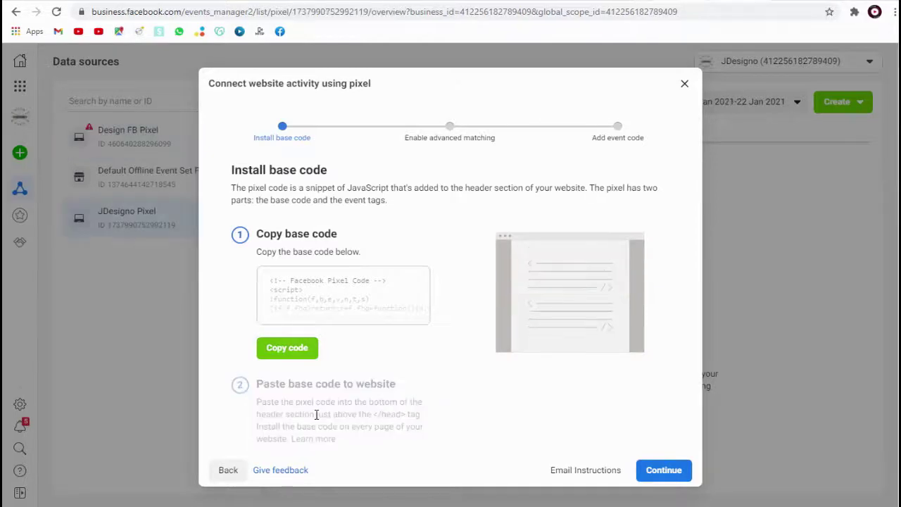
{"action": "left_click_drag", "start_coordinate": [316, 414], "coordinate": [422, 416]}
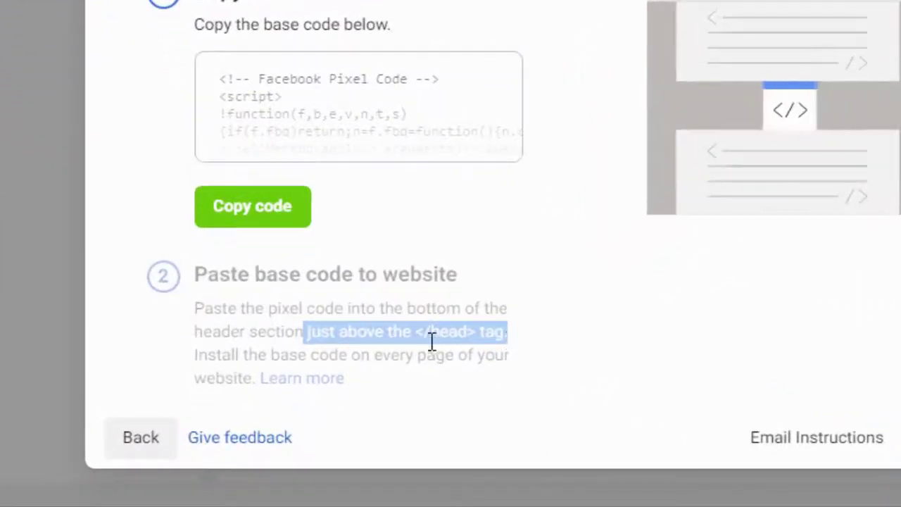
{"action": "left_click_drag", "start_coordinate": [416, 329], "coordinate": [507, 332]}
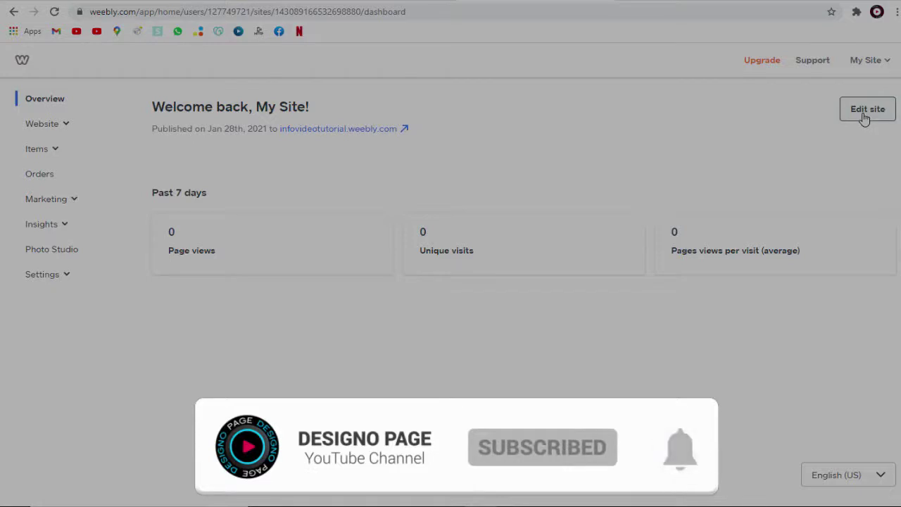
Step: Paste the pixel base code into the Weebly site's SEO Header Code field
{"action": "left_click", "coordinate": [865, 111]}
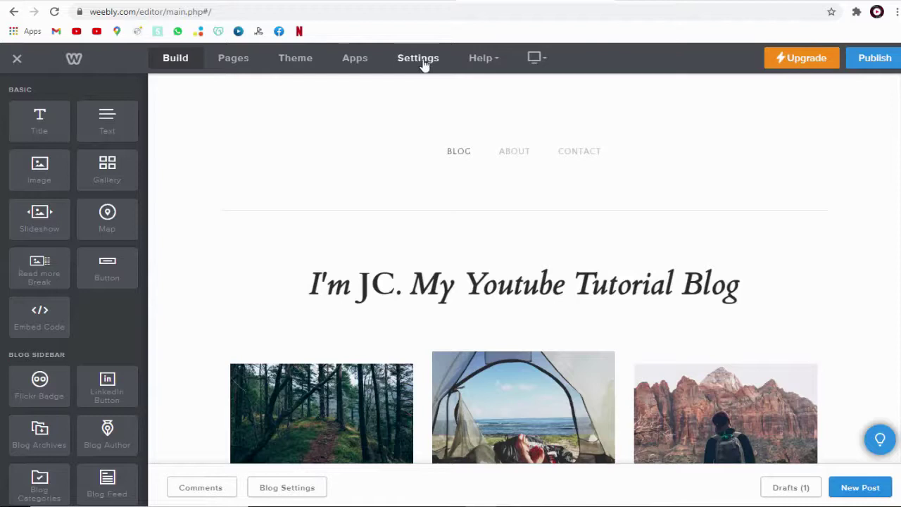
{"action": "left_click", "coordinate": [425, 64]}
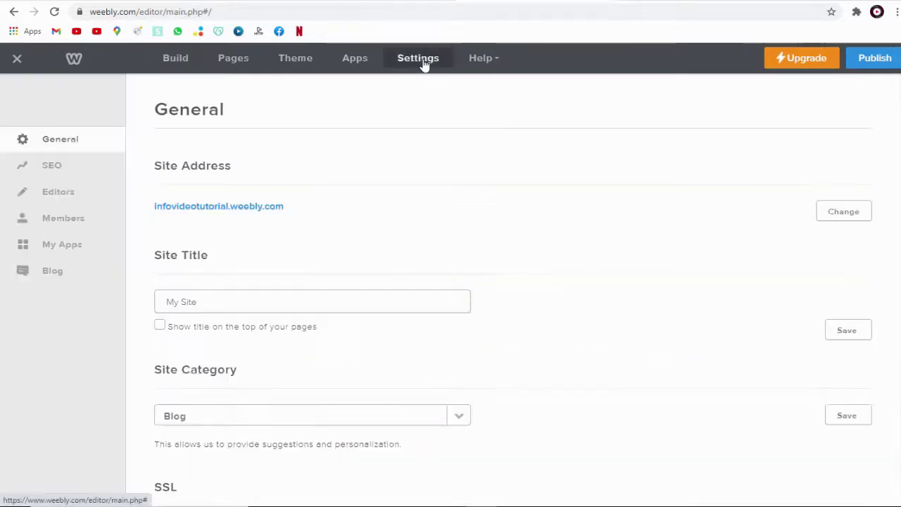
{"action": "left_click", "coordinate": [58, 169]}
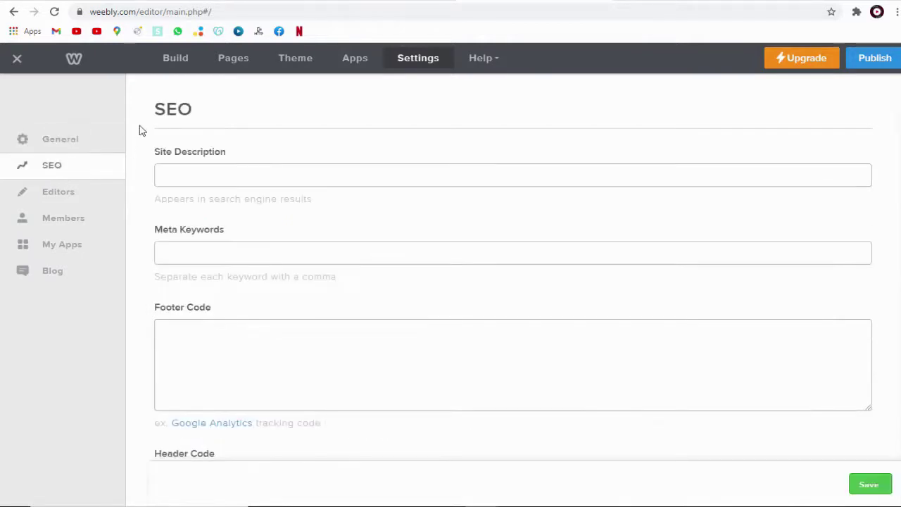
{"action": "scroll", "coordinate": [145, 131], "scroll_direction": "down", "scroll_amount": 4}
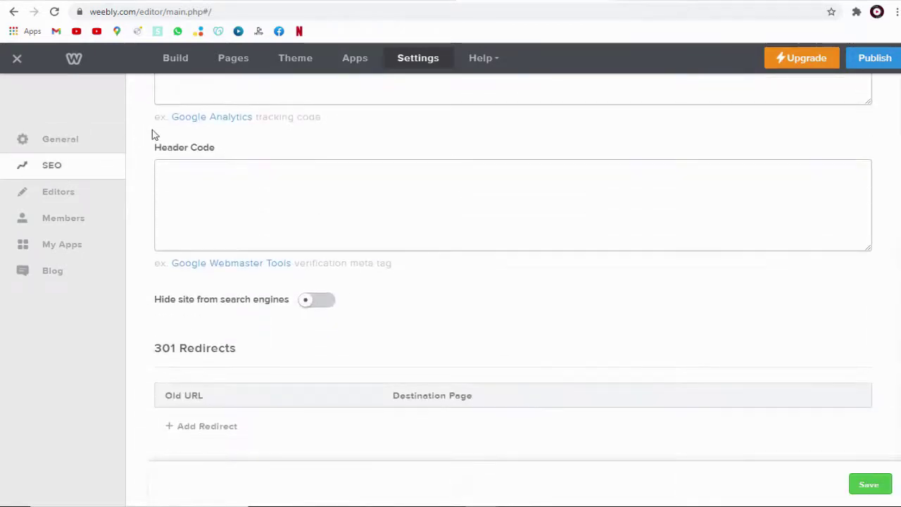
{"action": "right_click", "coordinate": [188, 186]}
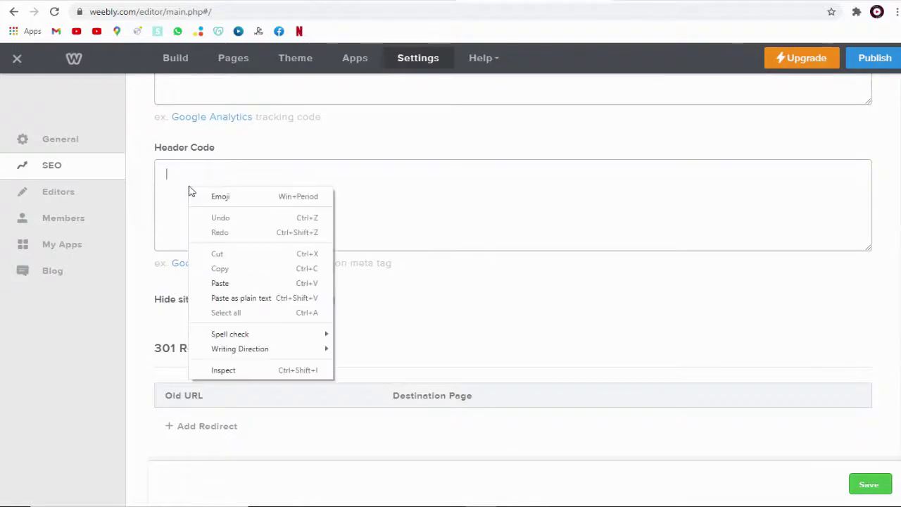
{"action": "left_click", "coordinate": [219, 283]}
Step: Save the new header code and publish the Weebly site
{"action": "left_click_drag", "start_coordinate": [868, 248], "coordinate": [861, 378]}
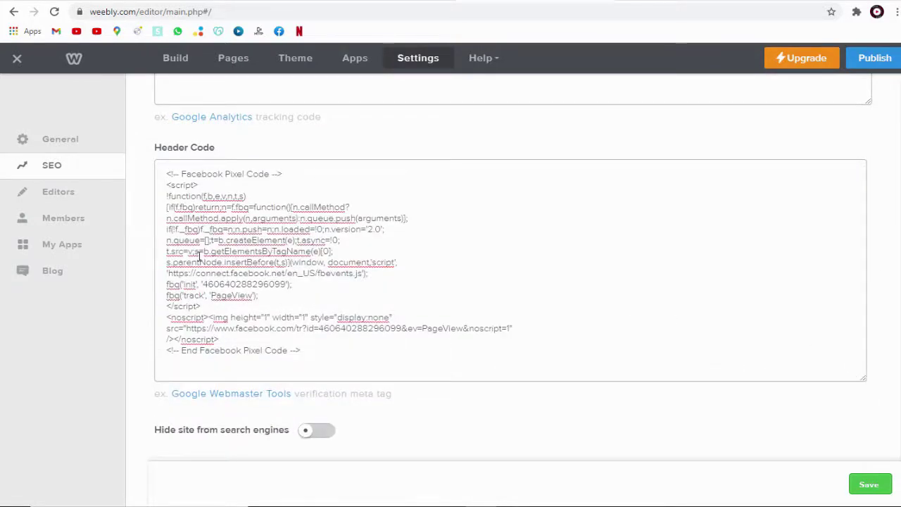
{"action": "left_click", "coordinate": [868, 487]}
{"action": "left_click", "coordinate": [872, 59]}
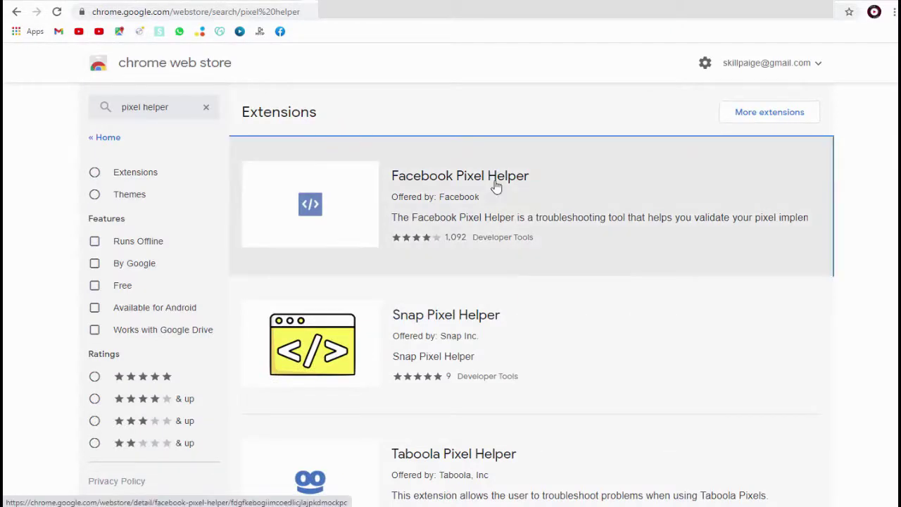
Step: Add the Facebook Pixel Helper extension to Chrome and open it from the Extensions menu
{"action": "left_click", "coordinate": [496, 184]}
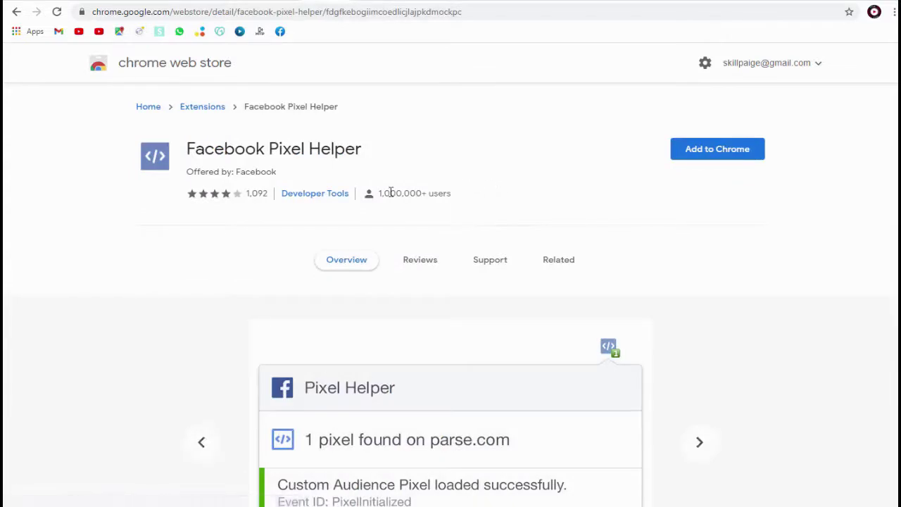
{"action": "left_click", "coordinate": [703, 156]}
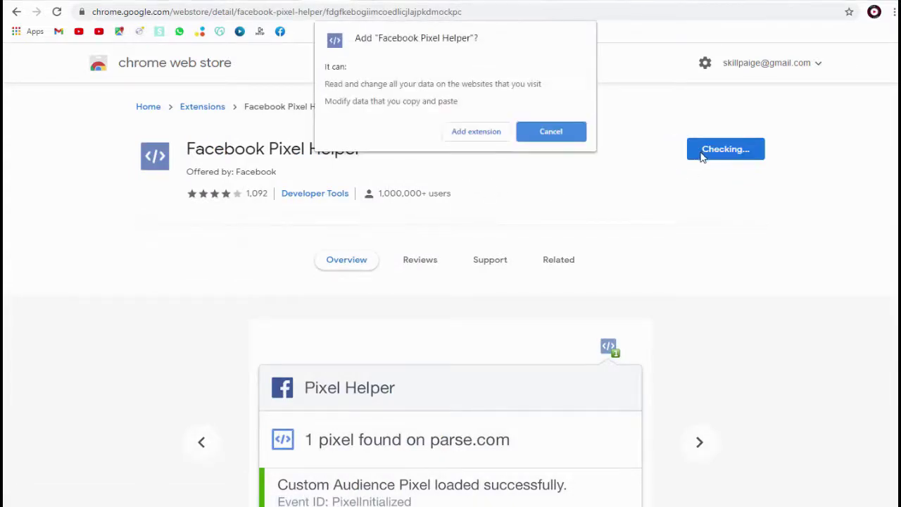
{"action": "left_click", "coordinate": [488, 134]}
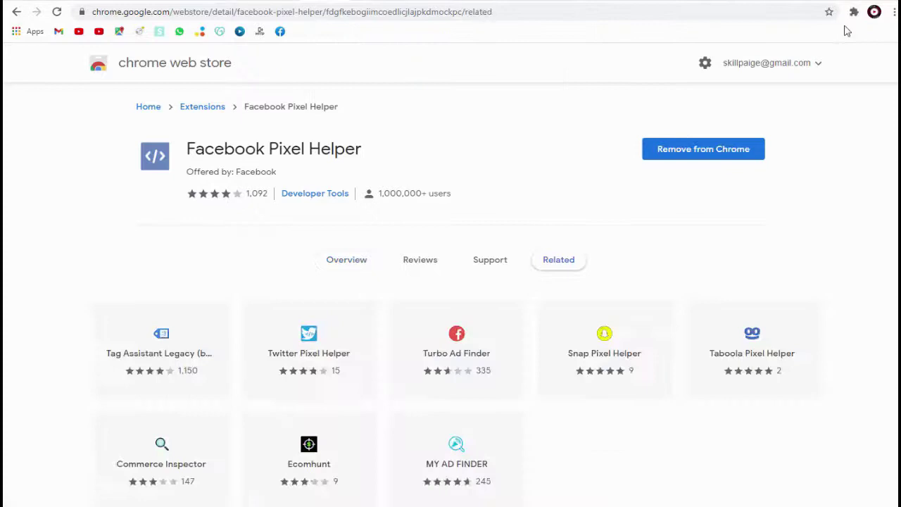
{"action": "left_click", "coordinate": [852, 16]}
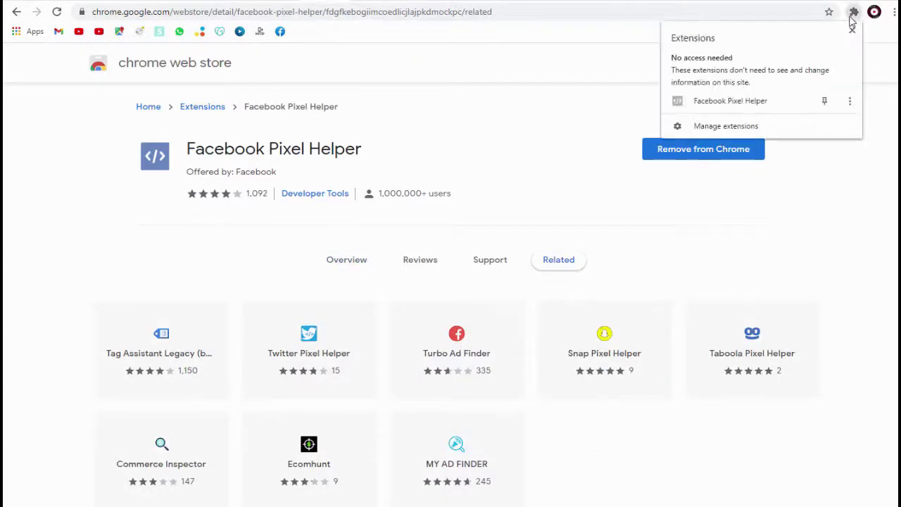
{"action": "left_click", "coordinate": [732, 103]}
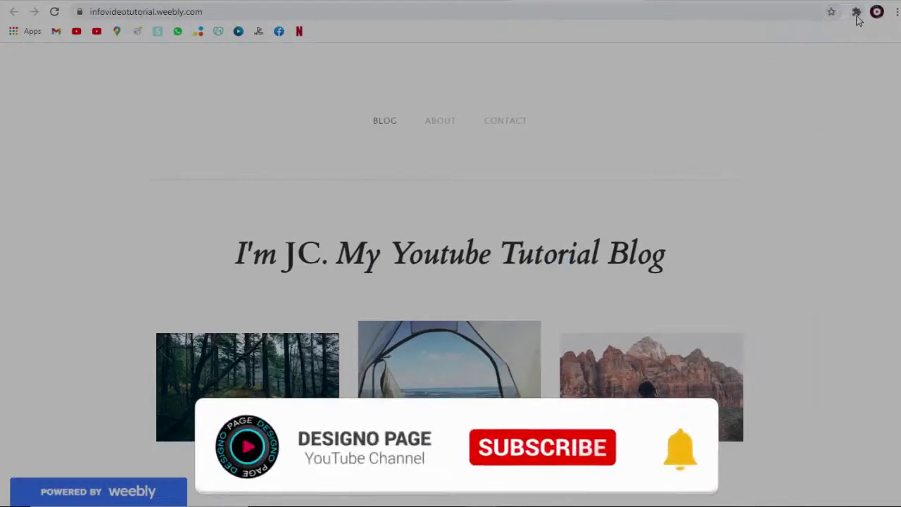
Step: Check the live blog with Pixel Helper and expand the PageView and detected microdata details
{"action": "left_click", "coordinate": [856, 14]}
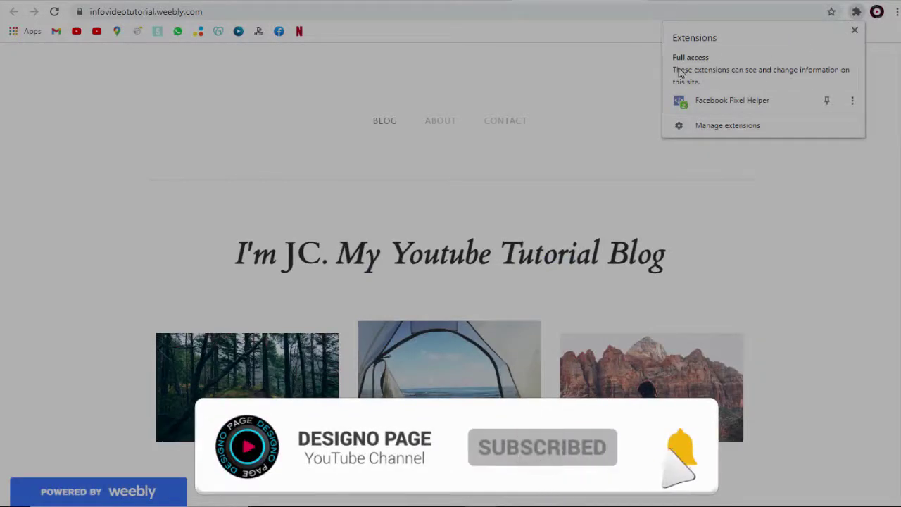
{"action": "left_click", "coordinate": [684, 110]}
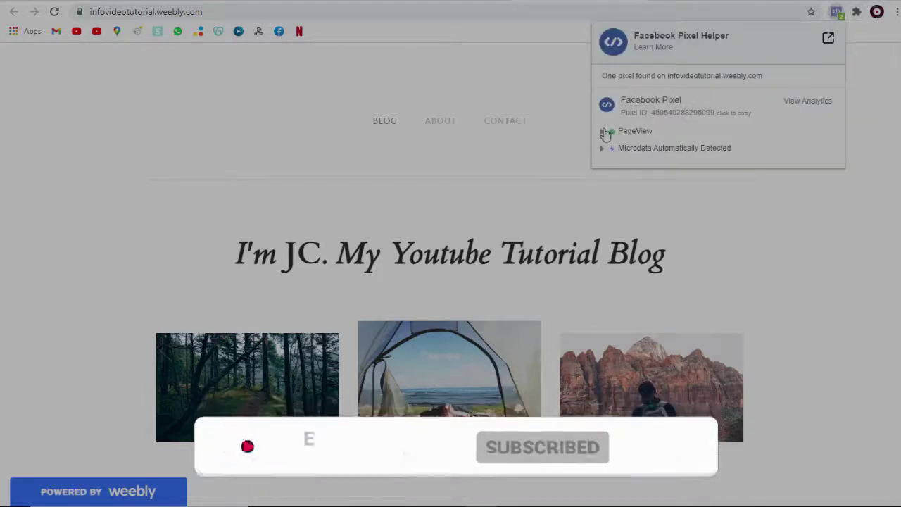
{"action": "left_click", "coordinate": [606, 132]}
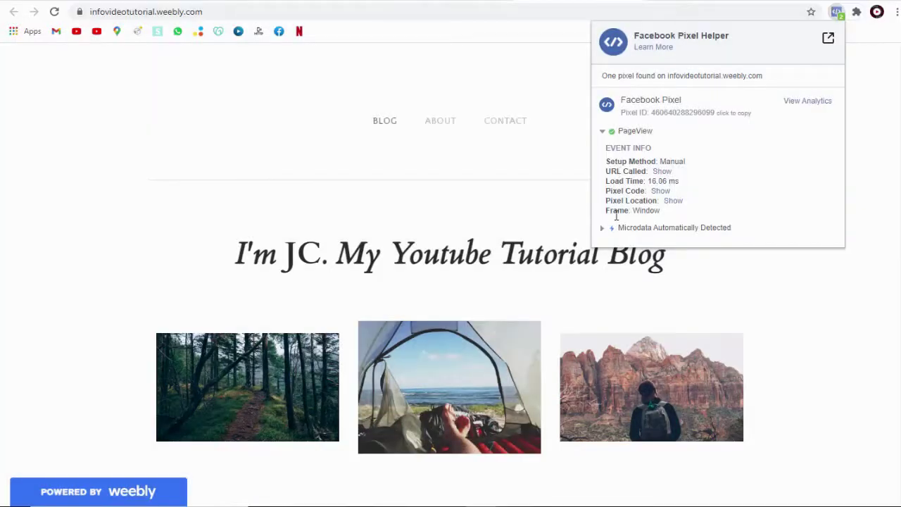
{"action": "left_click", "coordinate": [603, 229]}
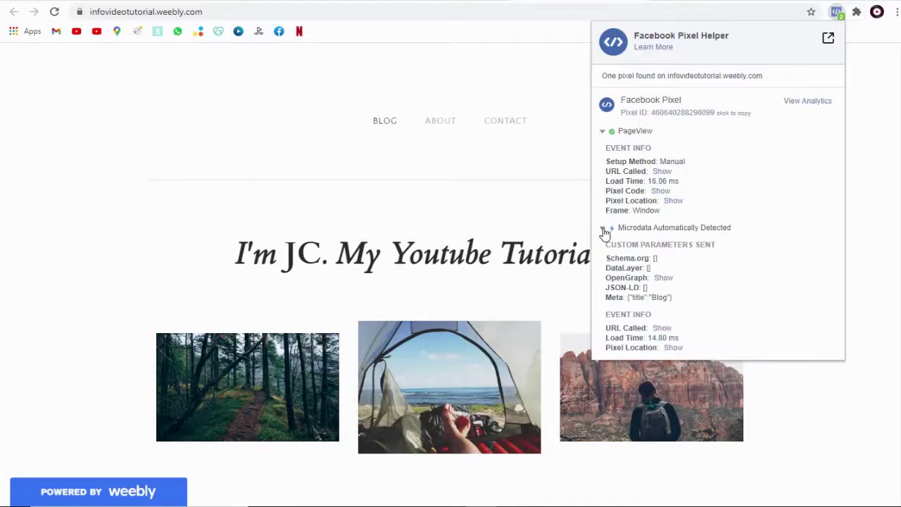
Step: Open the Design FB Pixel analytics overview and scroll to its growth charts
{"action": "left_click", "coordinate": [800, 105]}
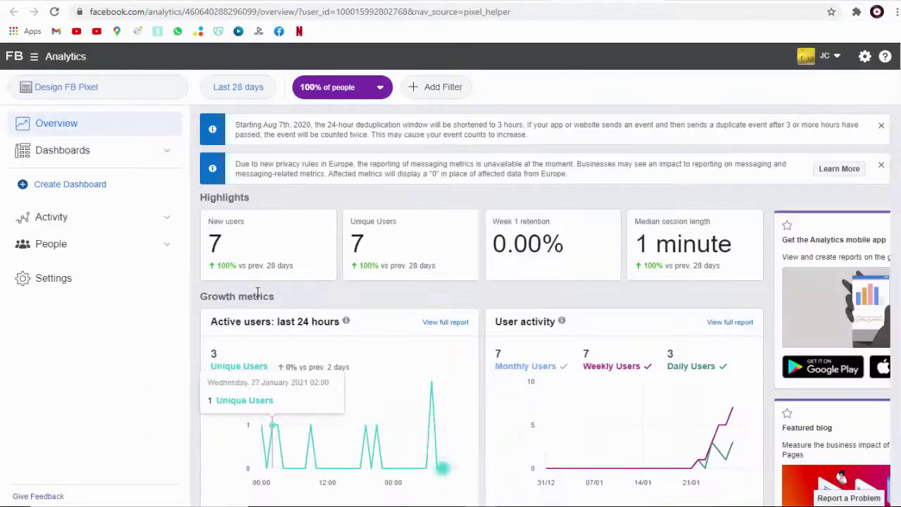
{"action": "scroll", "coordinate": [533, 346], "scroll_direction": "down", "scroll_amount": 1}
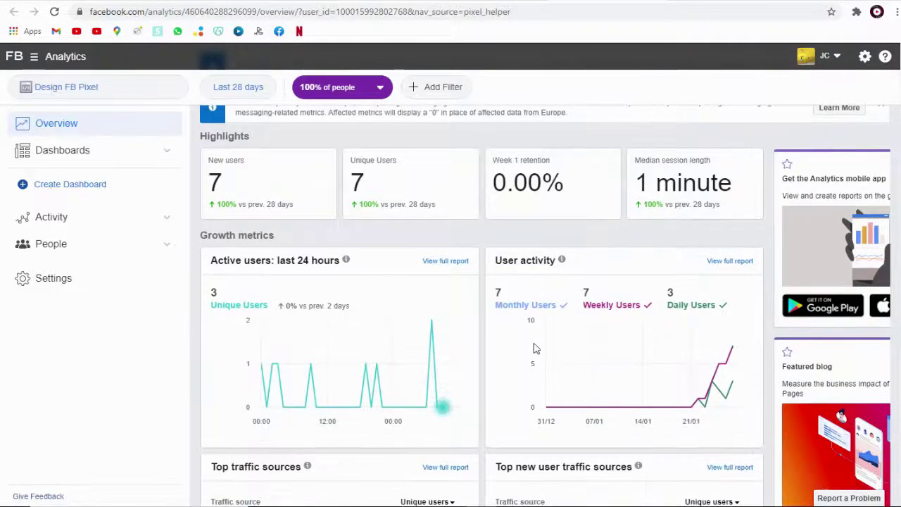